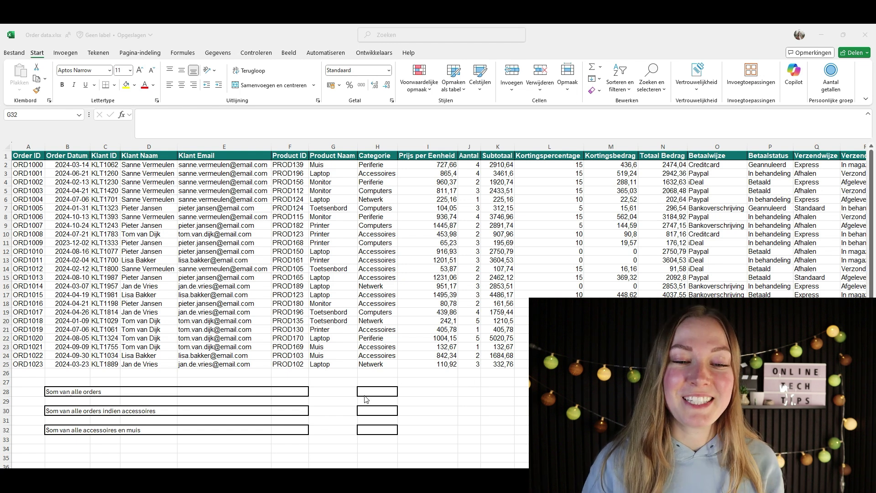
Begin a =SOM( formula in cell H28 using the AutoComplete list.
left_click(365, 391)
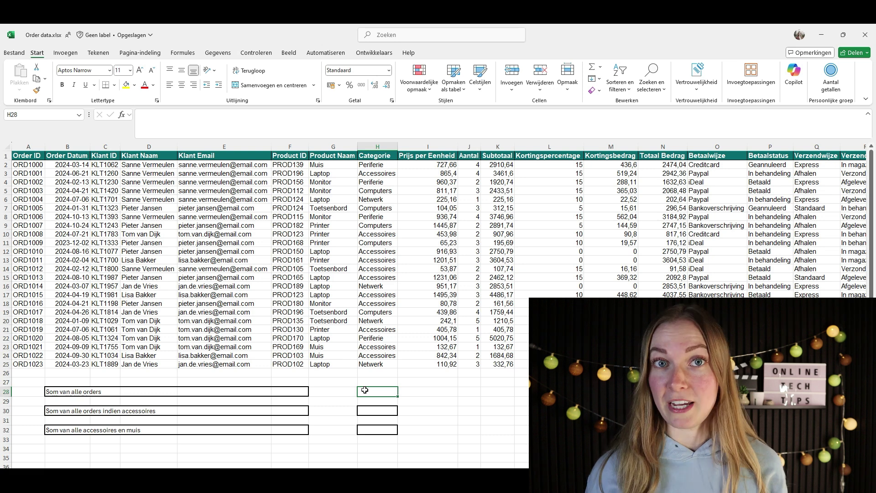
type("=")
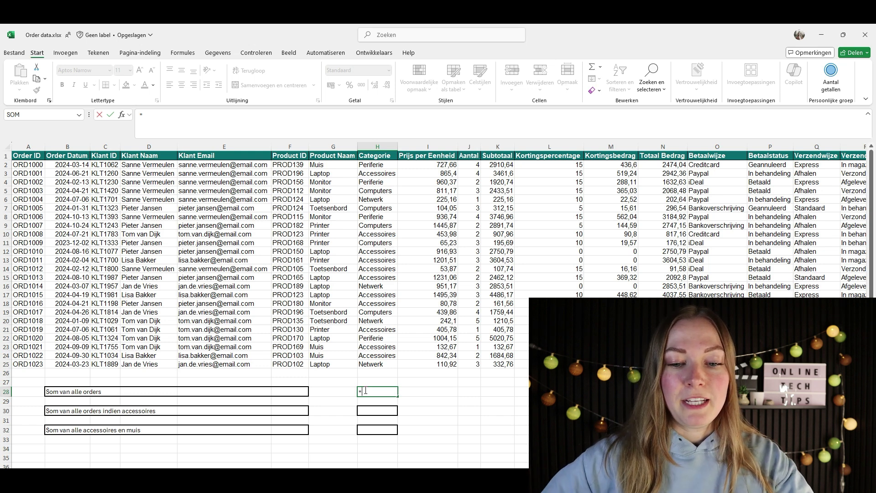
type("s")
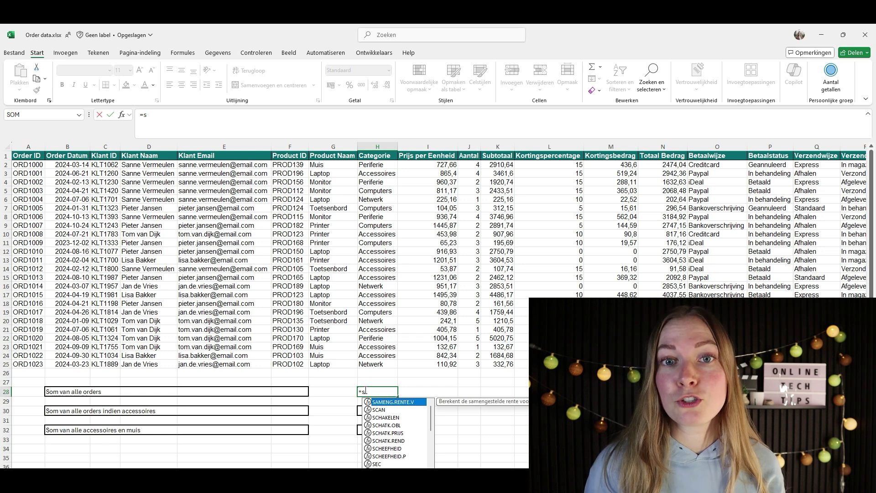
type("o")
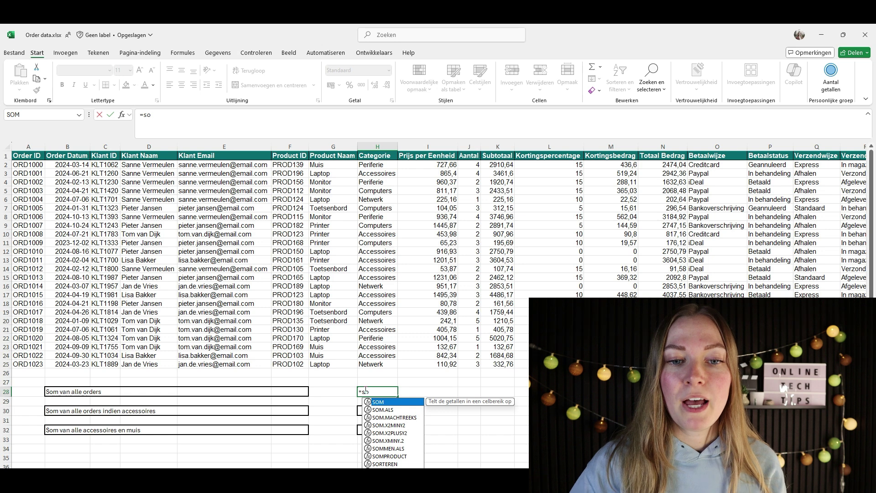
double_click(386, 402)
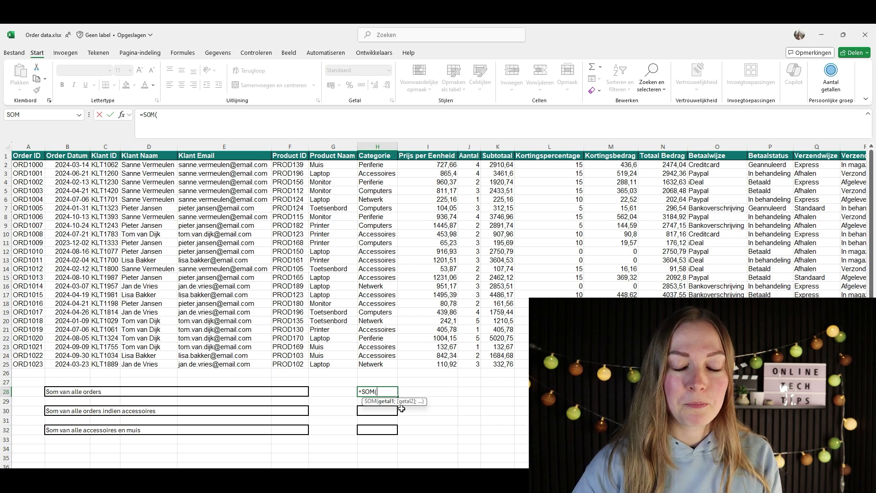
Complete H28 as =SOM(I2:I25) so the all-orders total shows 15704,16.
left_click(425, 165)
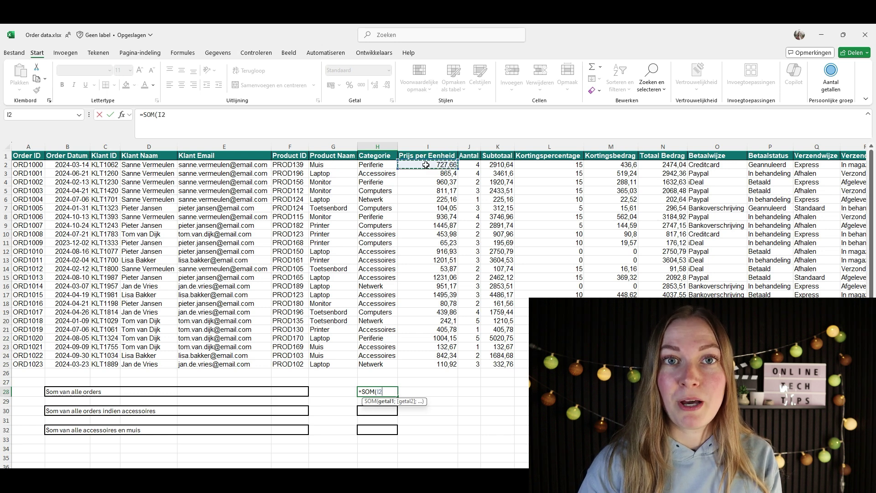
left_click_drag(426, 165, 437, 362)
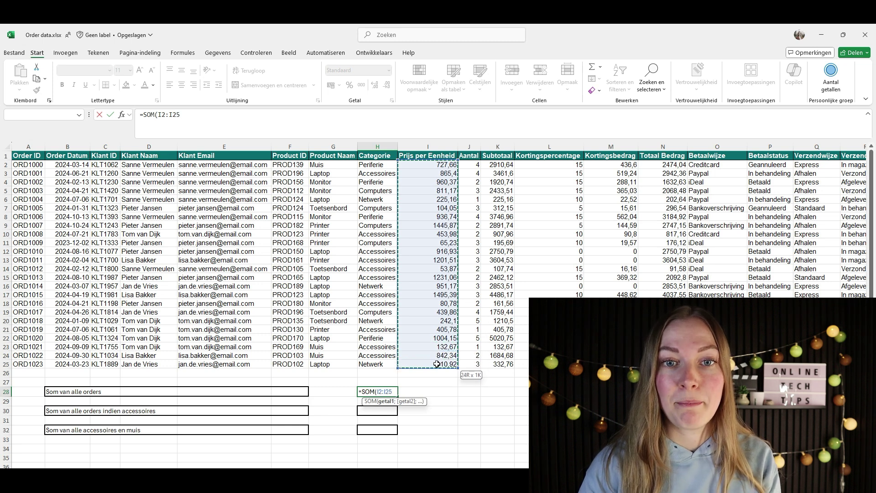
left_click_drag(437, 364, 437, 364)
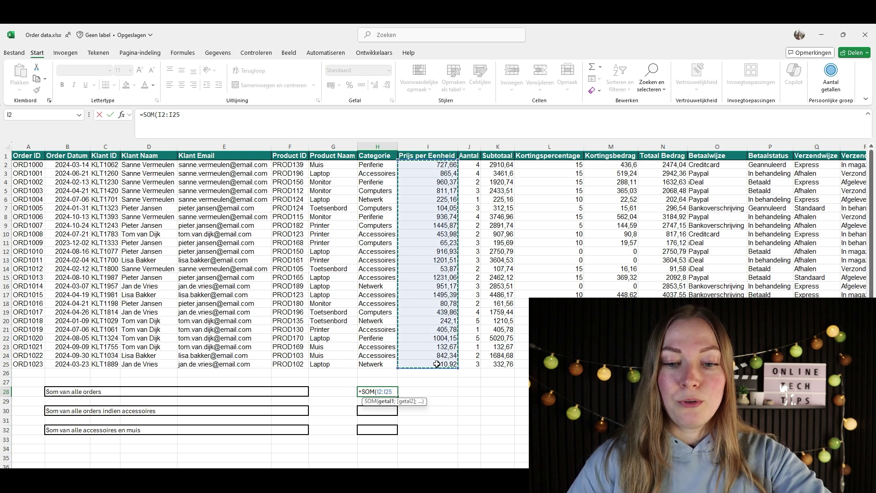
type(")")
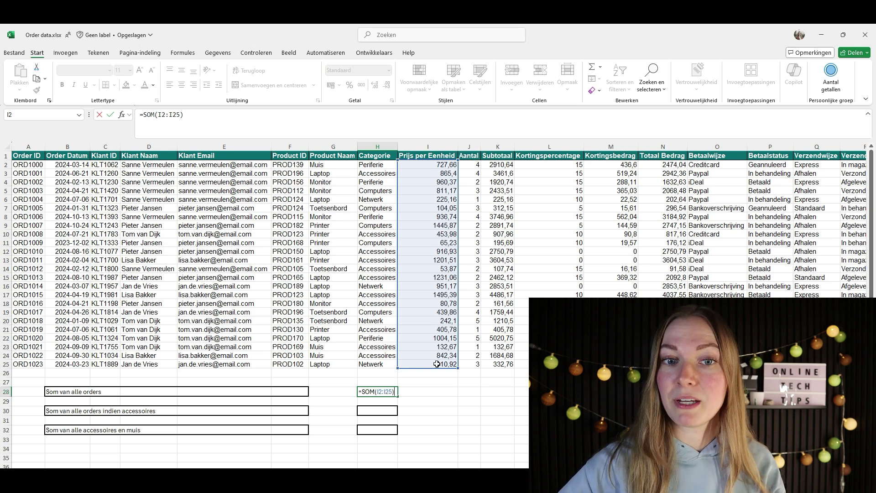
key("Return")
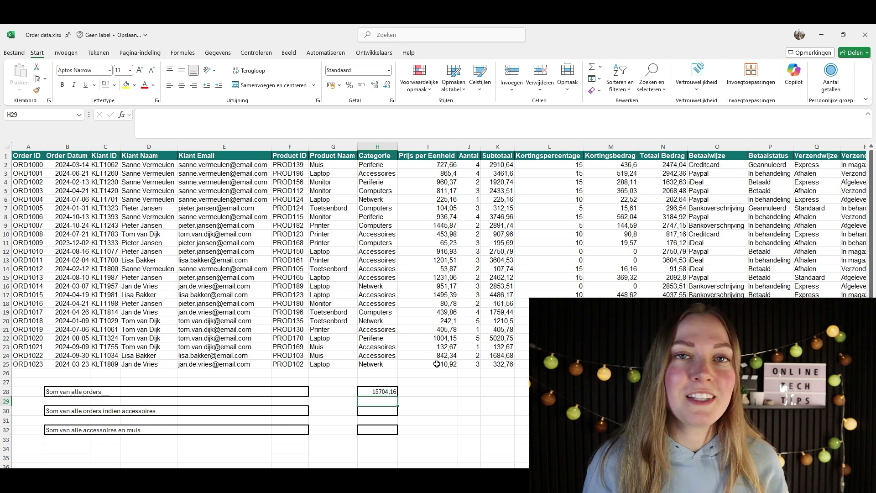
left_click(374, 410)
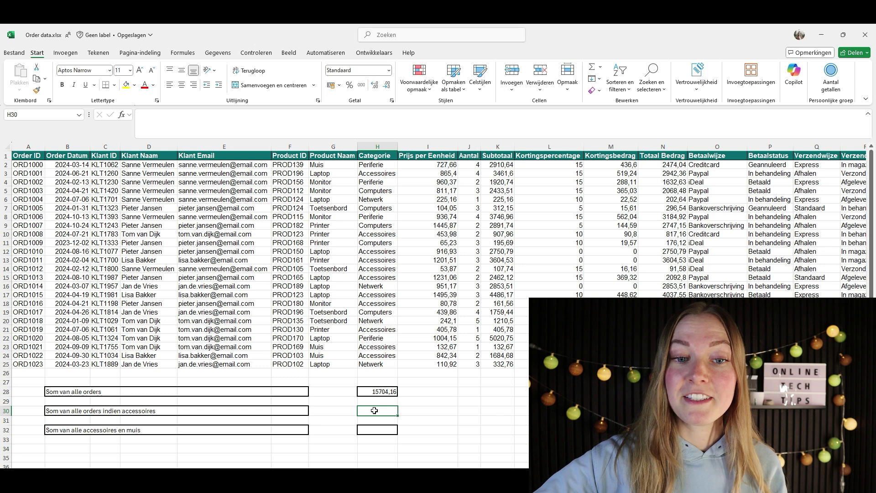
Begin a =SOM.ALS( formula in H30 by typing =som and choosing SOM.ALS.
type("=")
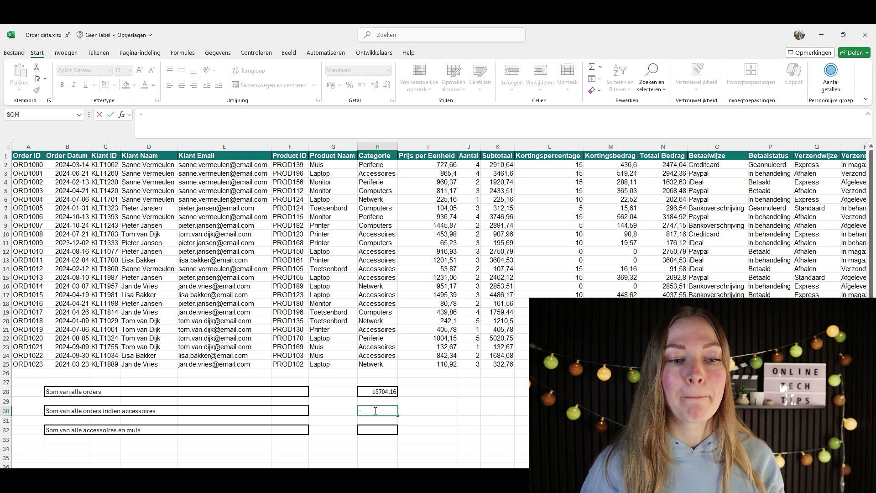
type("so")
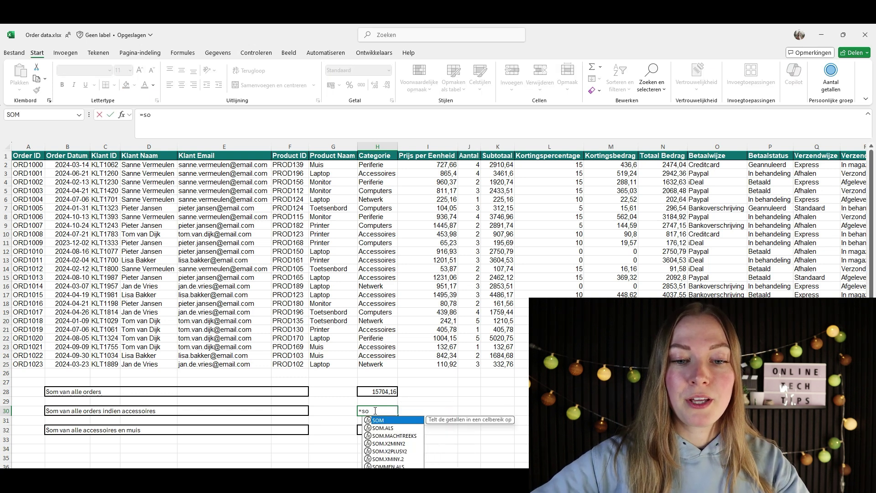
type("m")
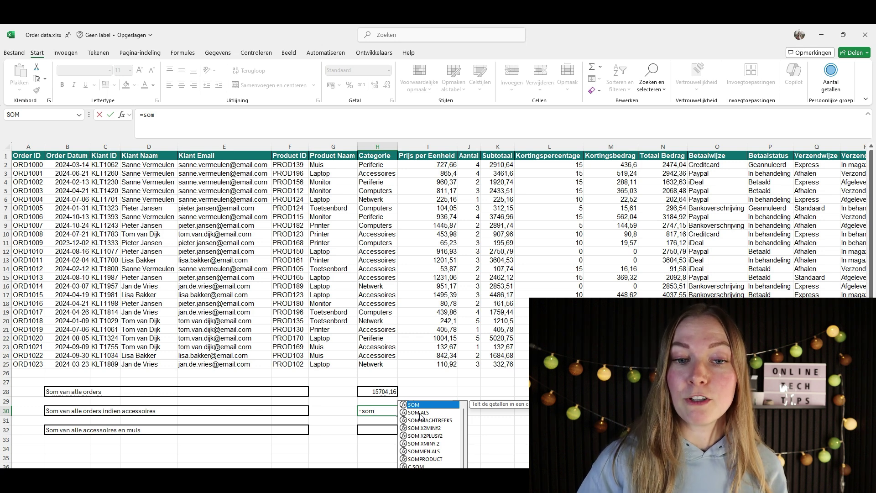
left_click(420, 414)
double_click(421, 413)
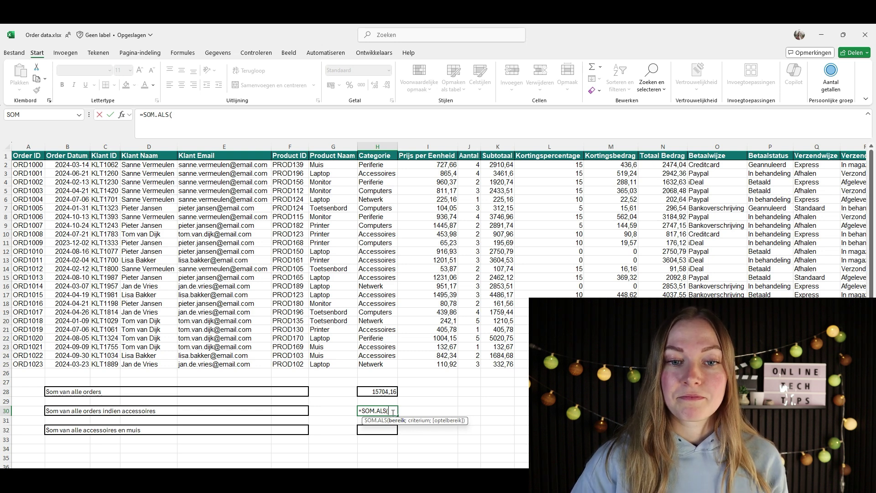
Use H2:H25 as the condition range and type the "Accessoires" criterion.
left_click_drag(377, 164, 383, 361)
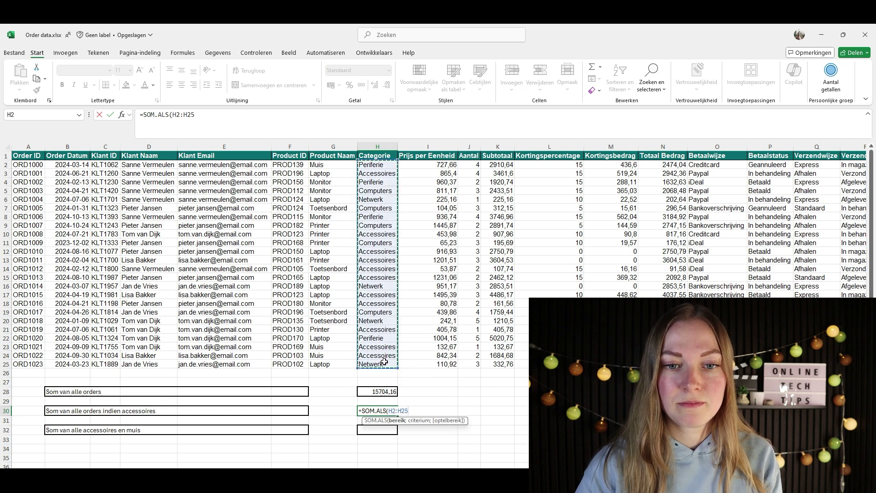
type(";")
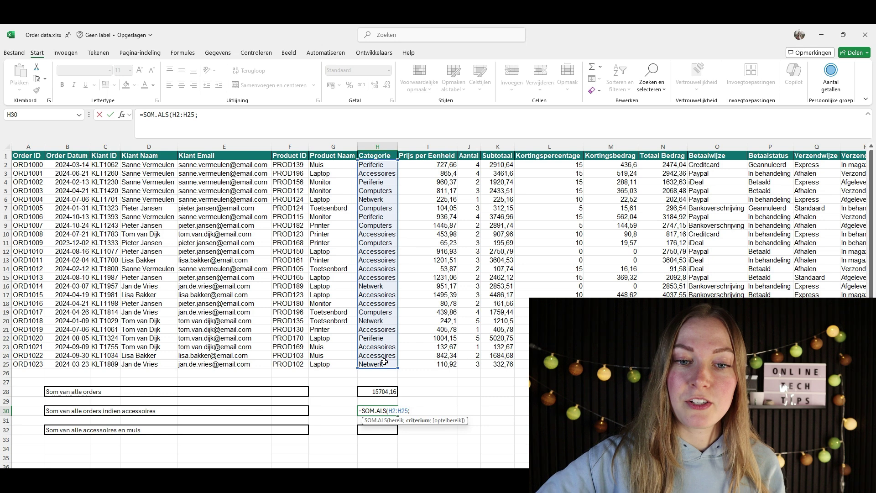
type("\"")
key("Caps_Lock")
key("Caps_Lock")
type("Acc")
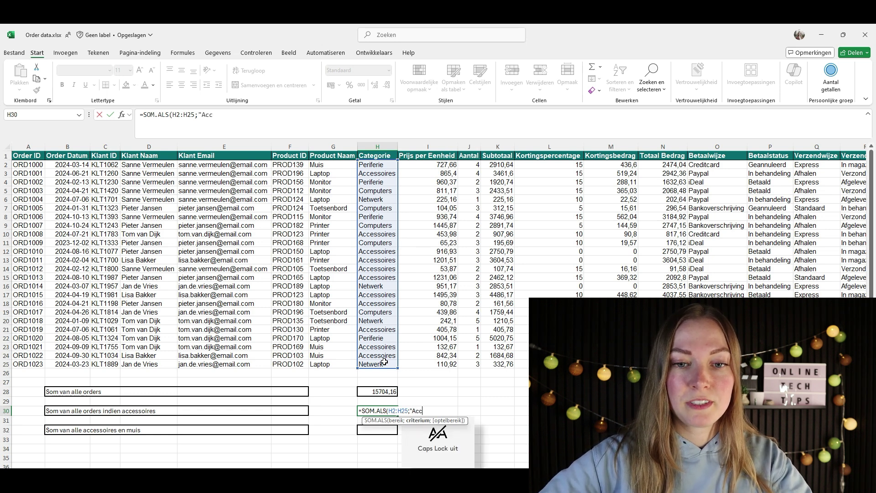
type("essoir")
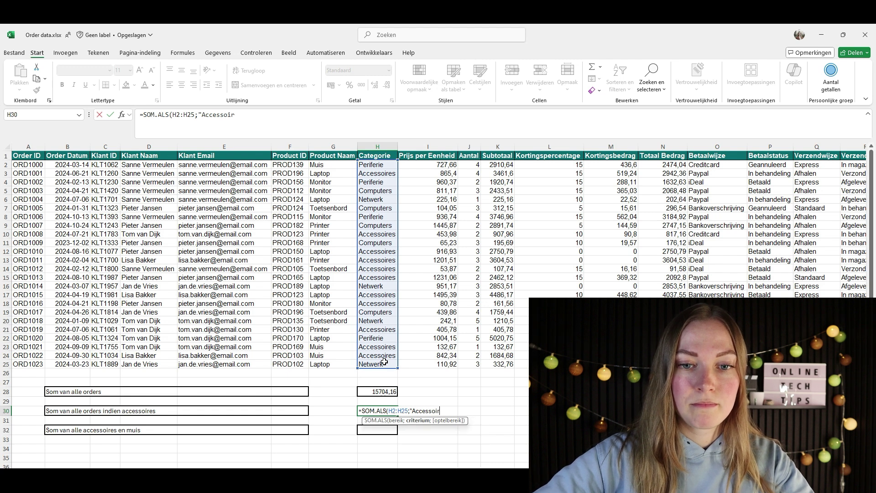
type("es")
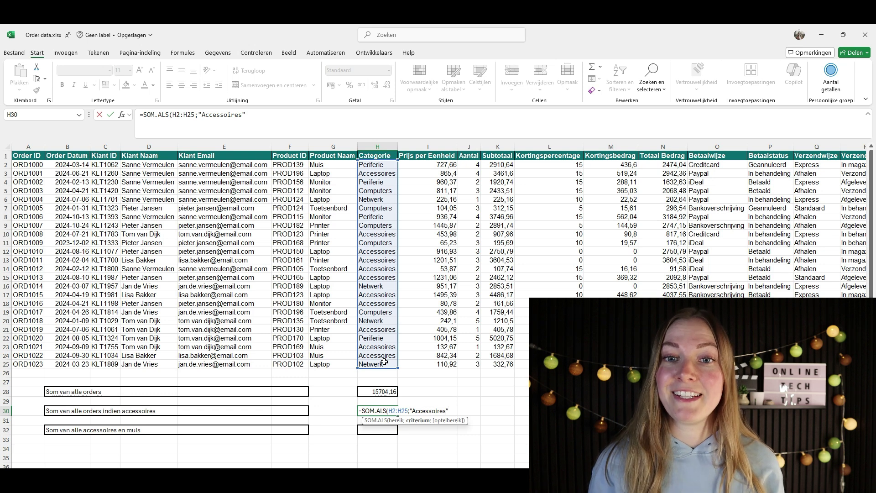
Finish the formula as =SOM.ALS(H2:H25;"Accessoires";I2:I25), giving 7679,71.
type(";")
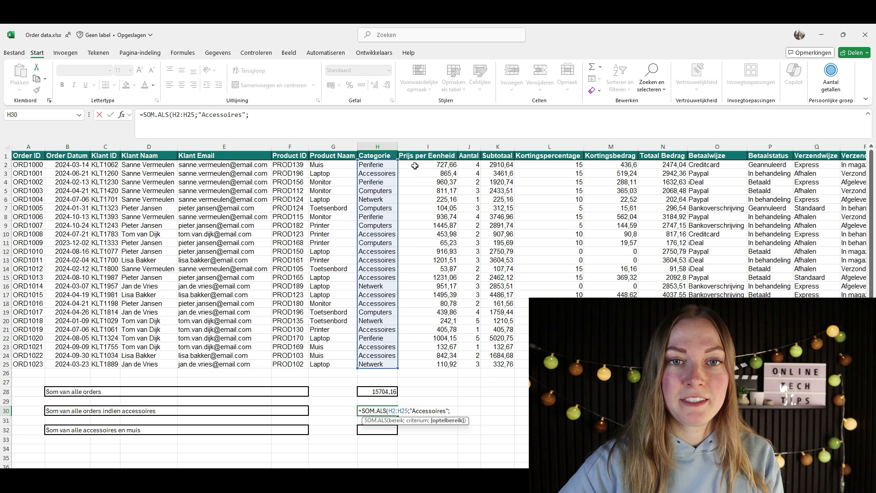
left_click_drag(415, 166, 443, 363)
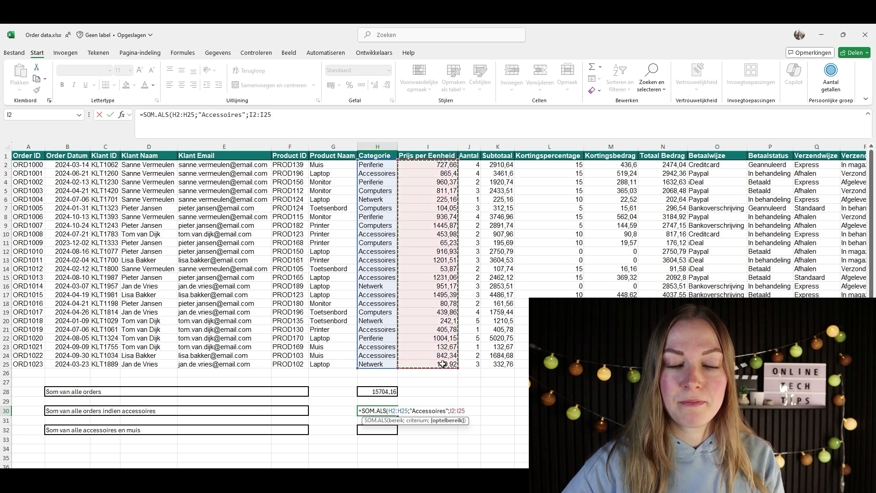
type(")")
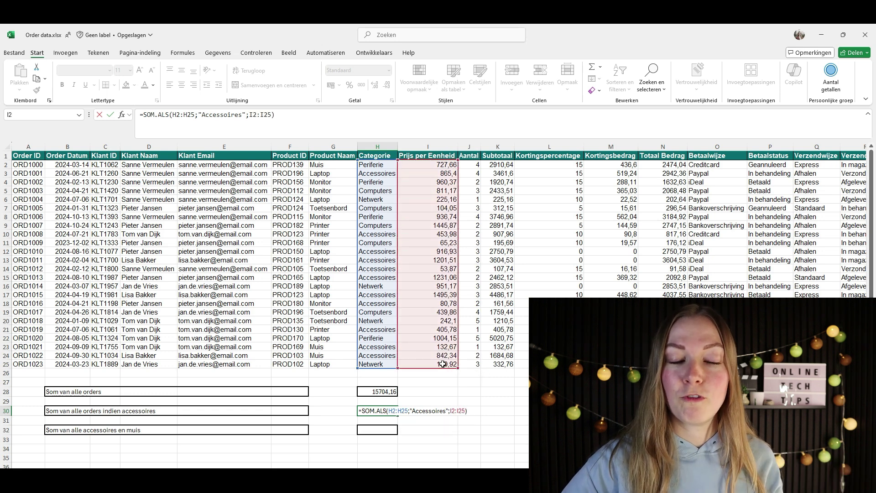
key("Return")
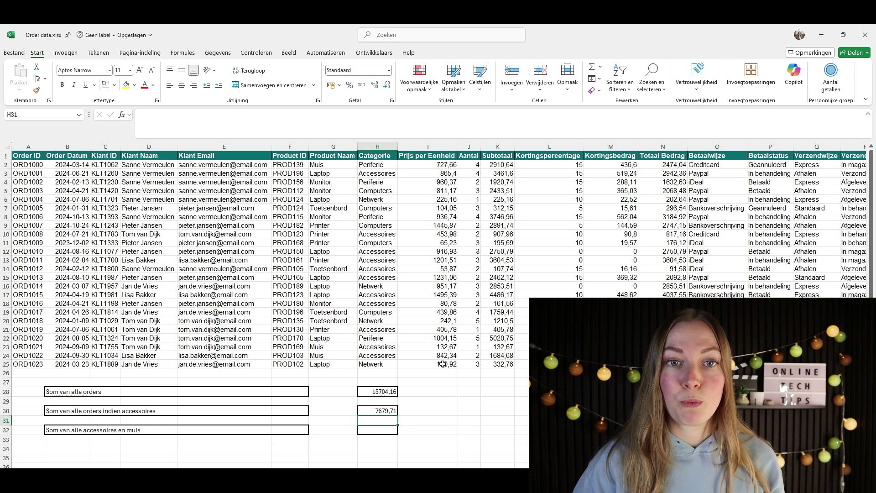
Select every accessory price in column I to check the 7679,71 total in the status bar.
left_click(422, 171)
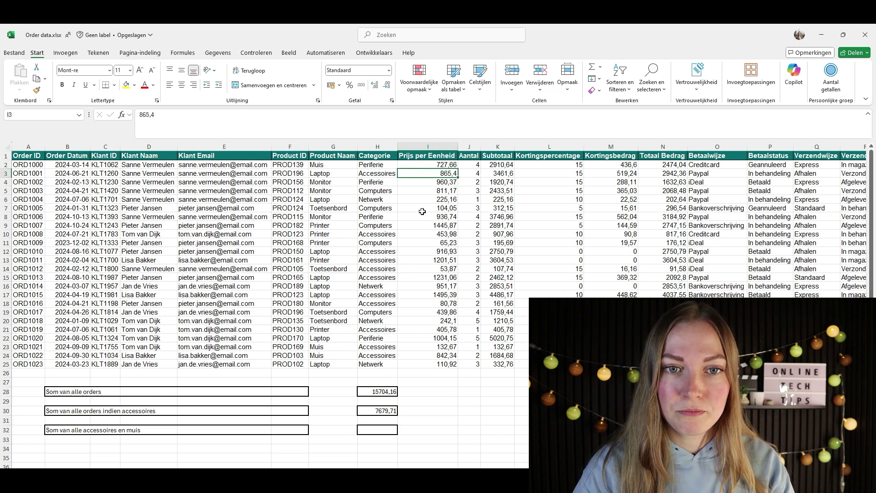
left_click(427, 233, "ctrl")
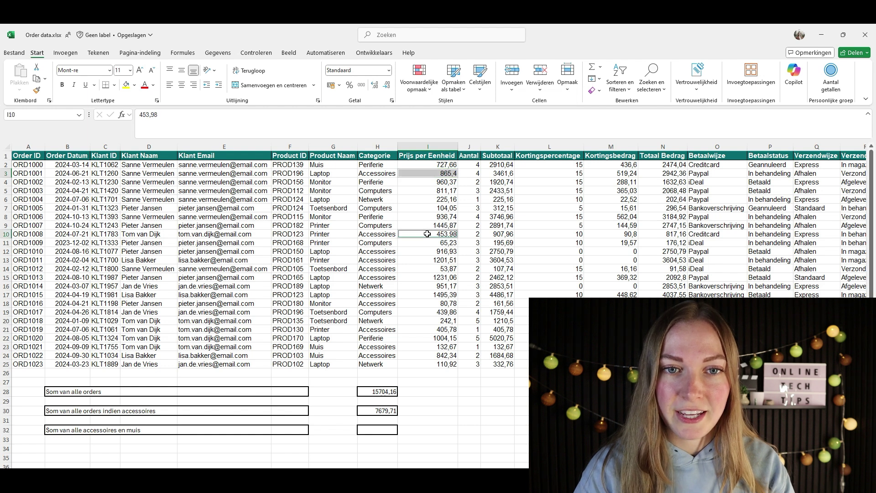
left_click(426, 253, "ctrl")
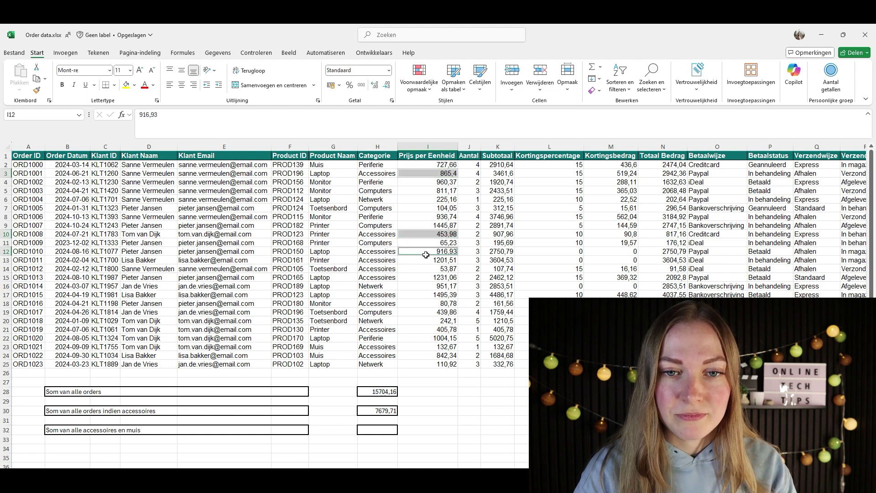
left_click(426, 260, "ctrl")
left_click_drag(426, 269, 426, 277)
left_click_drag(426, 295, 426, 303)
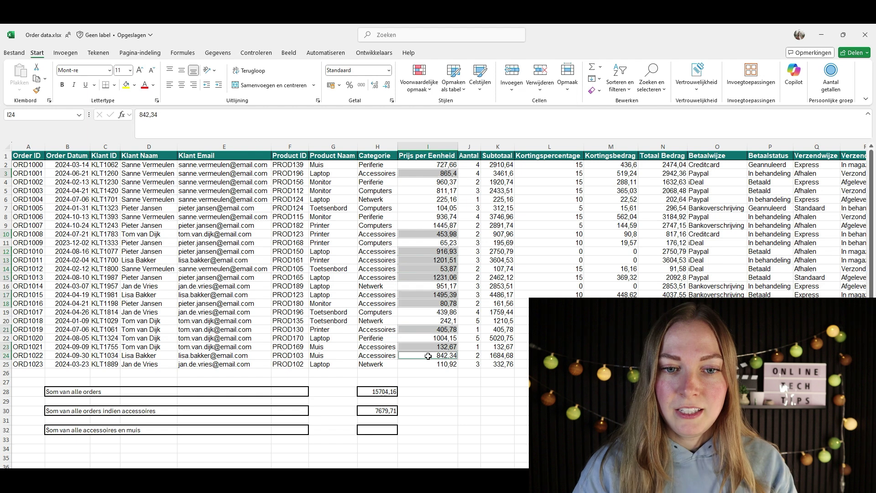
left_click(427, 329, "ctrl")
left_click(427, 346, "ctrl")
left_click(427, 356, "ctrl")
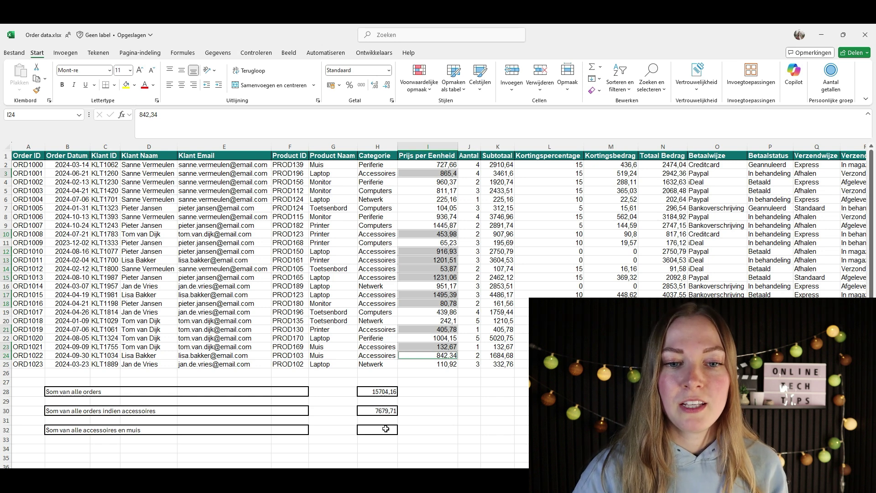
left_click(386, 433)
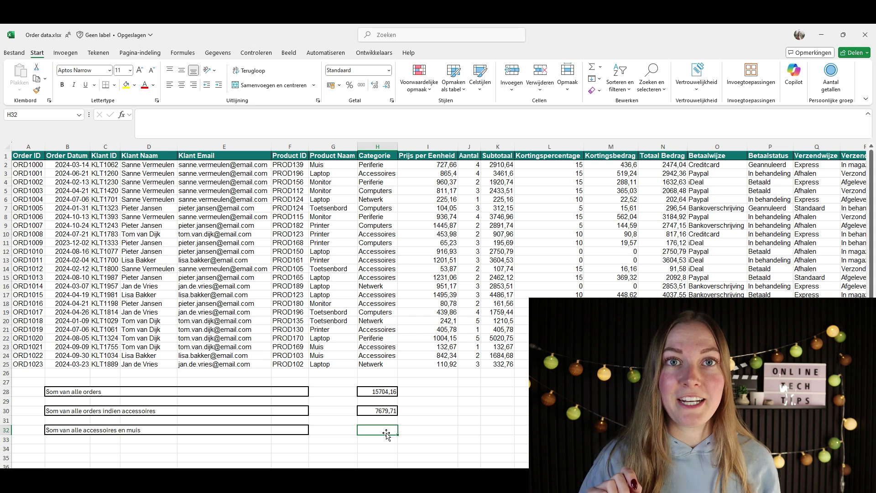
Begin a =SOMMEN.ALS( formula in H32 by typing =som and choosing SOMMEN.ALS.
type("=")
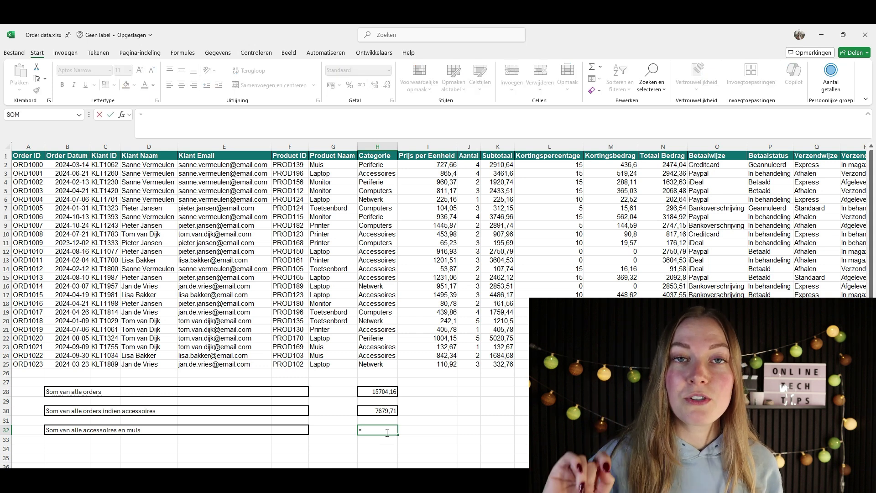
type("som")
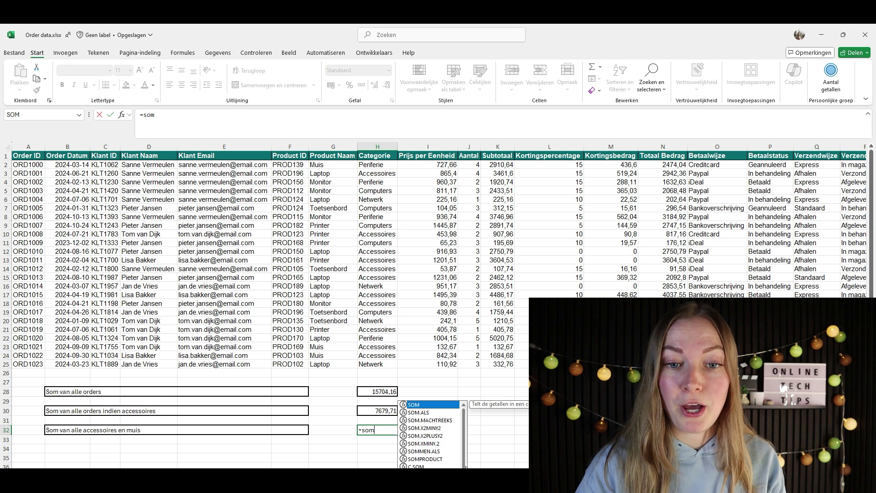
double_click(437, 451)
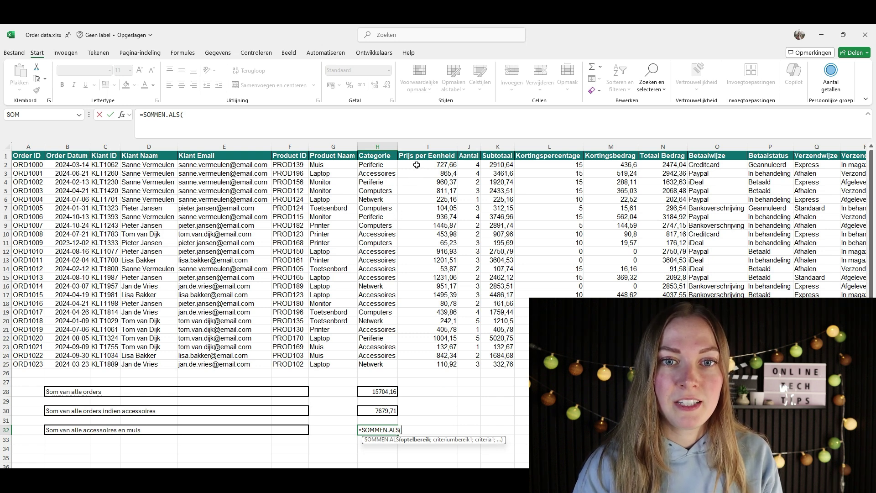
Enter sum range I2:I25, criteria range H2:H25 and criterion "Accessoires" in the SOMMEN.ALS formula.
left_click_drag(417, 165, 428, 264)
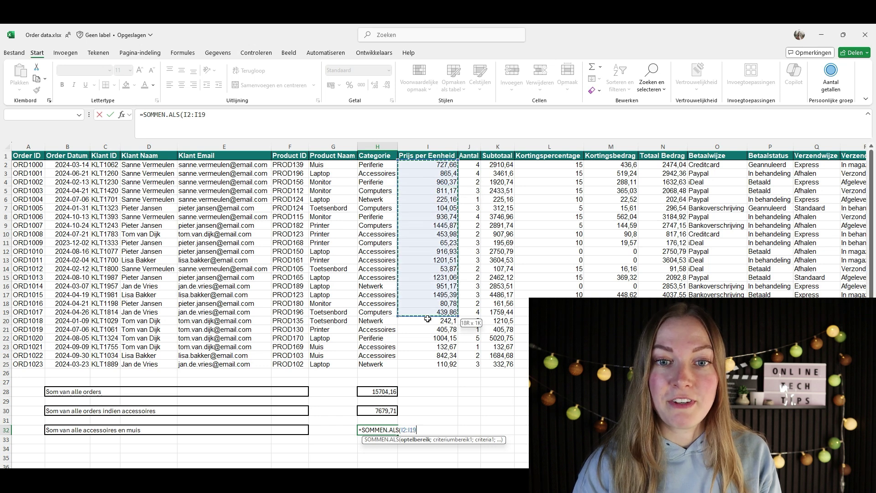
left_click_drag(429, 263, 431, 362)
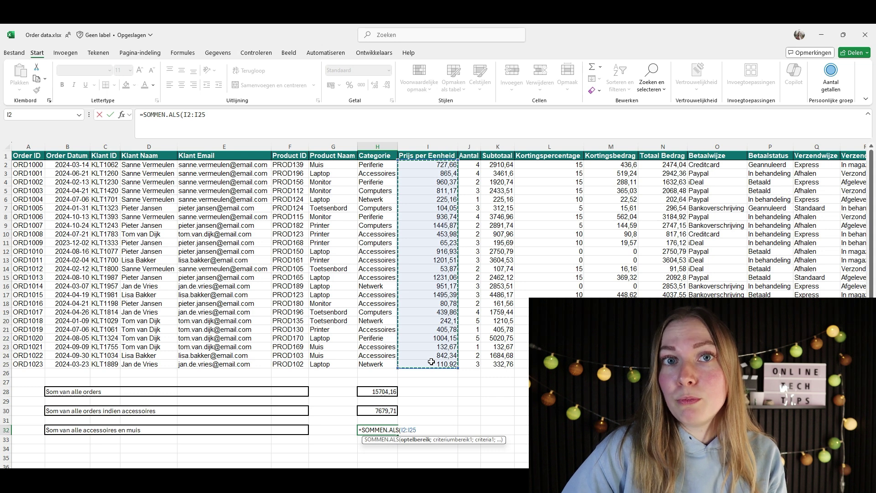
type(";")
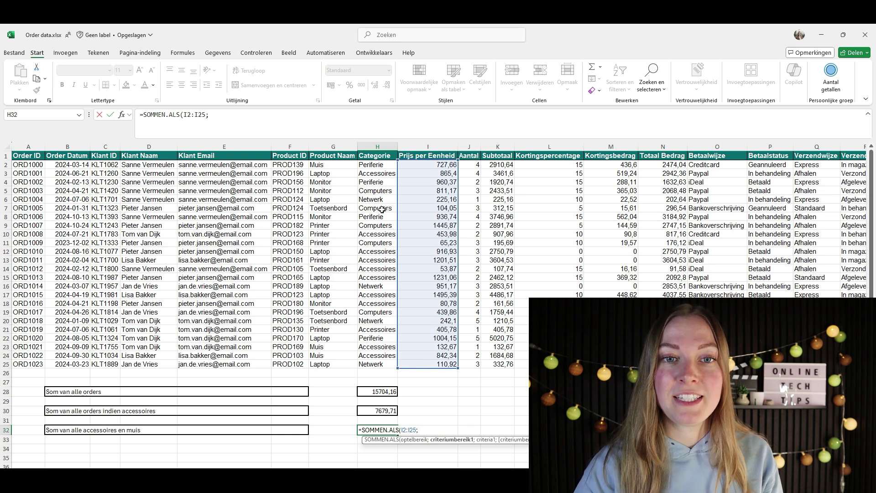
left_click_drag(374, 165, 389, 361)
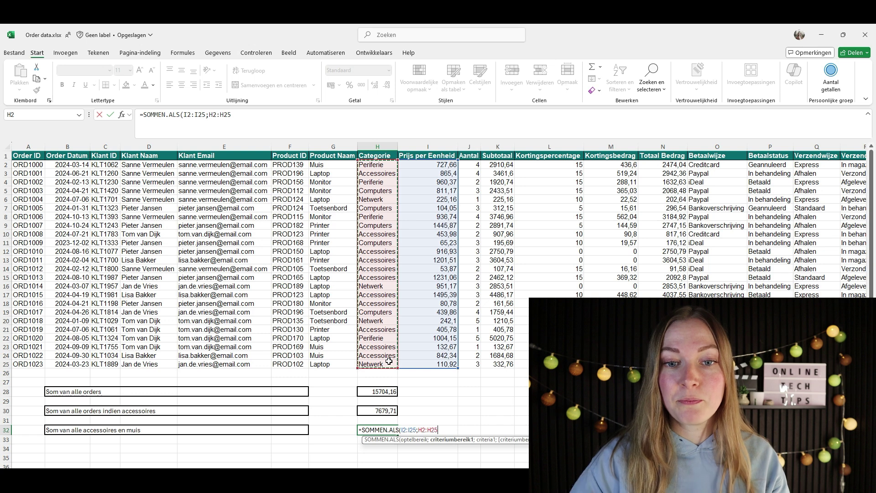
type(";")
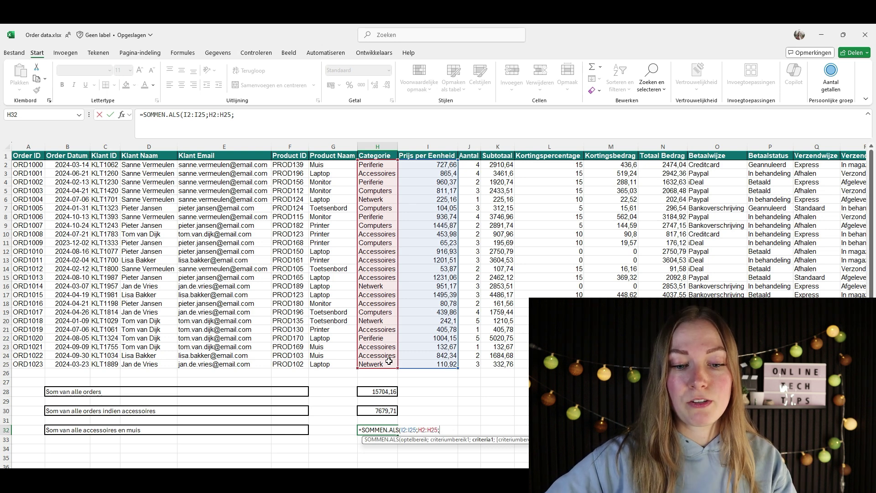
type("\"A")
key("Caps_Lock")
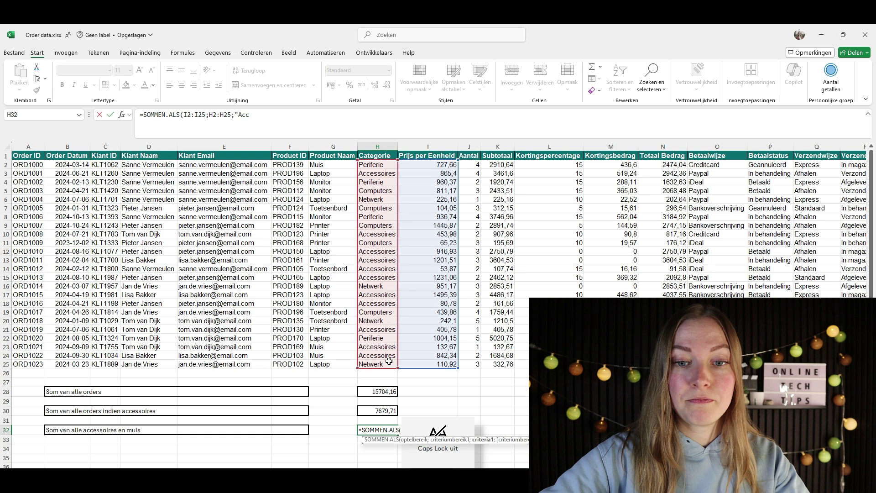
type("oires")
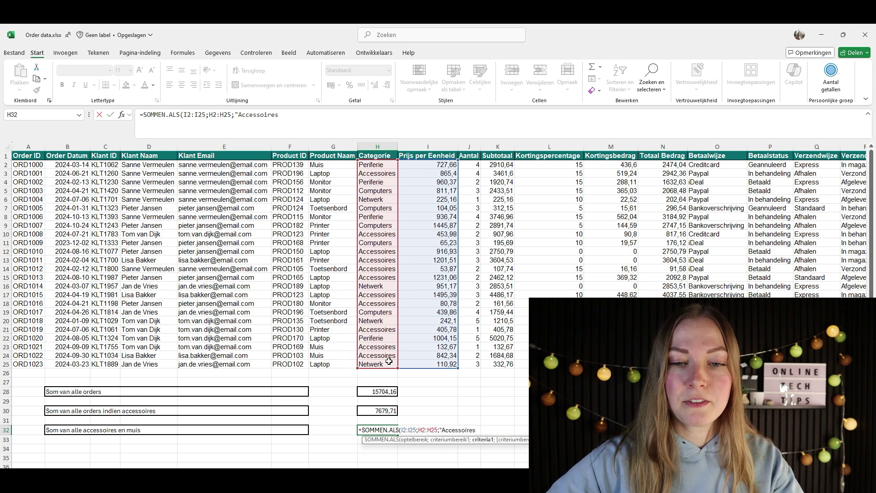
type("\";")
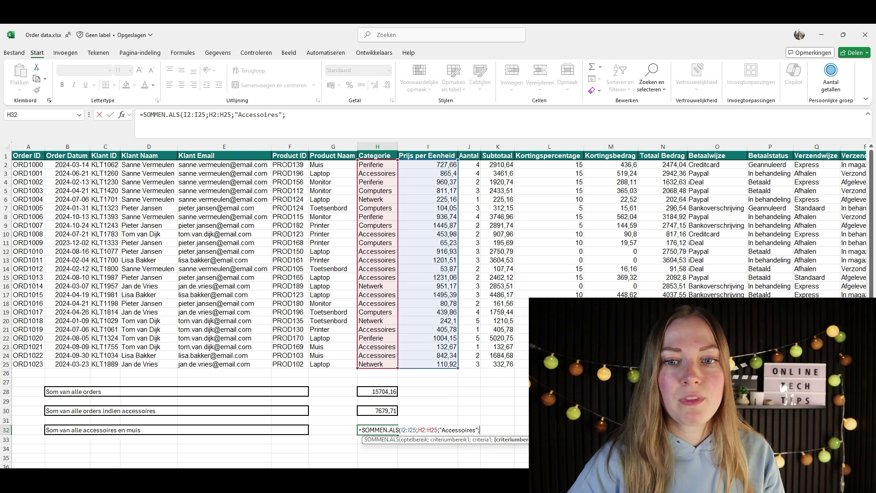
Add G2:G25 with criterion "Muis" as second condition and close the formula, giving 975,01.
left_click_drag(324, 163, 337, 363)
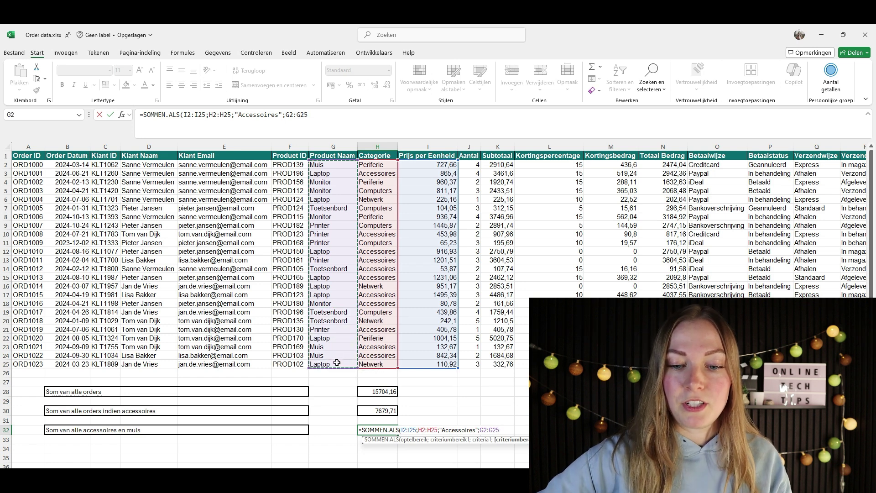
type(";")
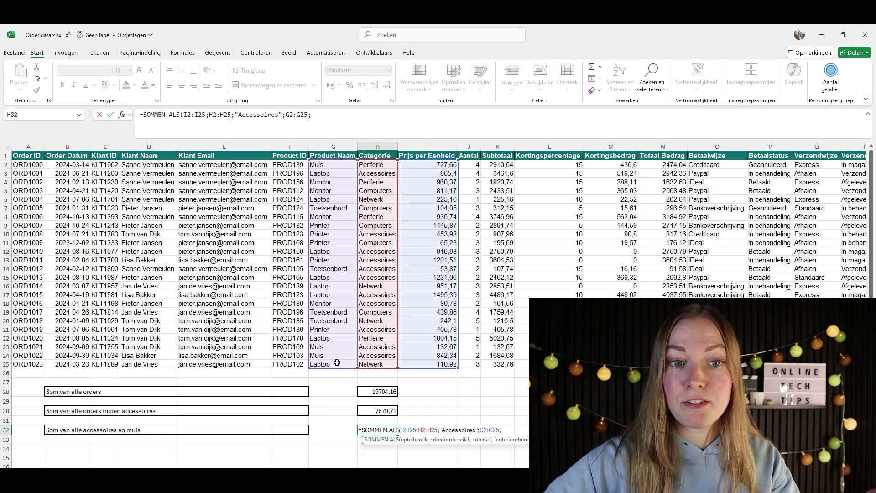
type("\"M")
key("Caps_Lock")
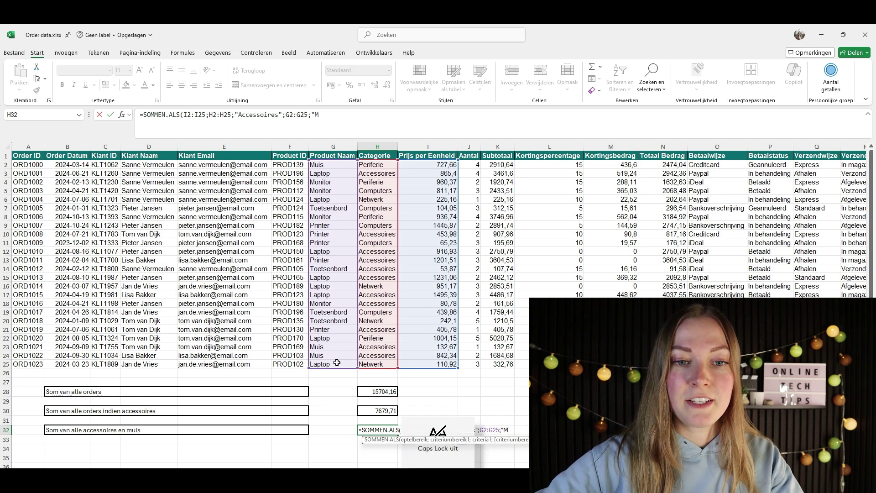
type("\"")
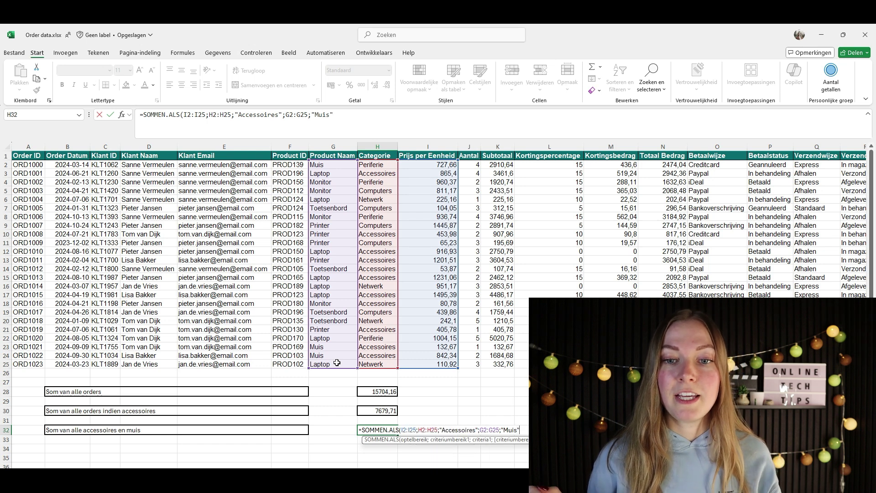
type(";")
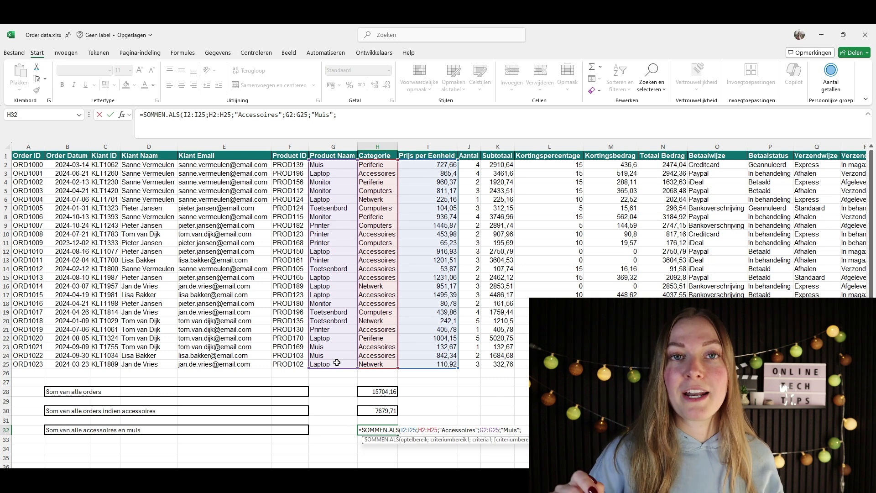
key("BackSpace")
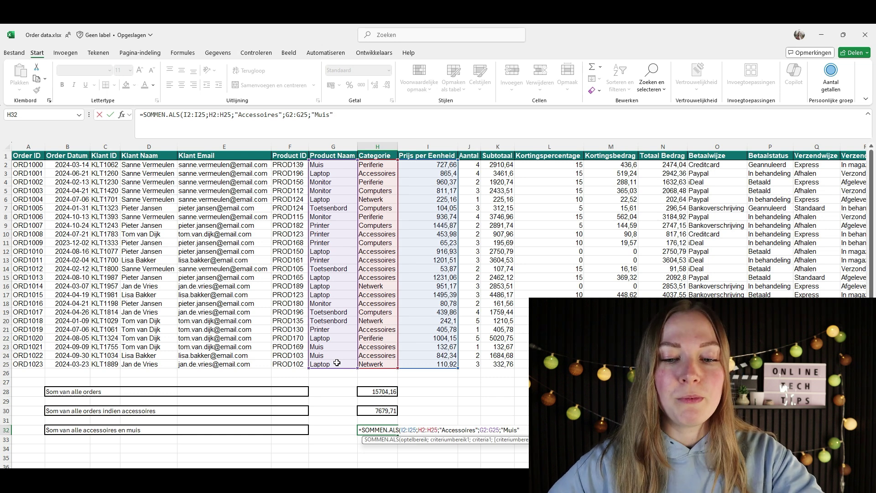
type(")")
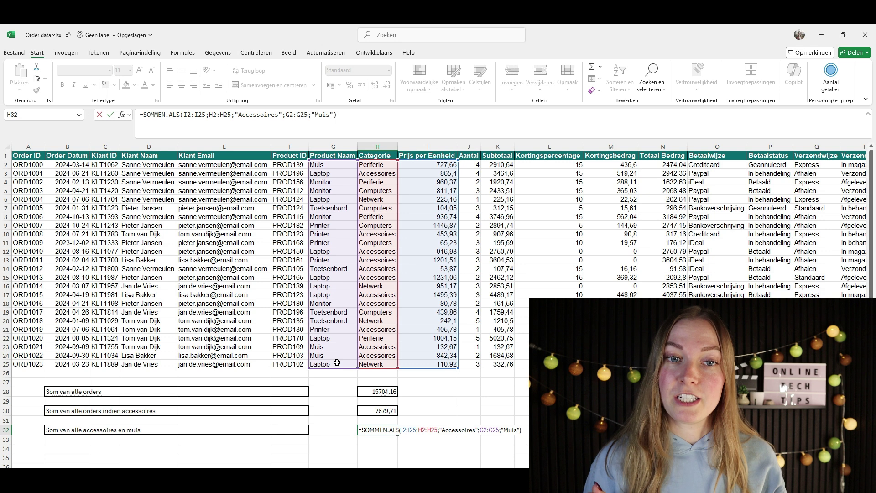
key("Return")
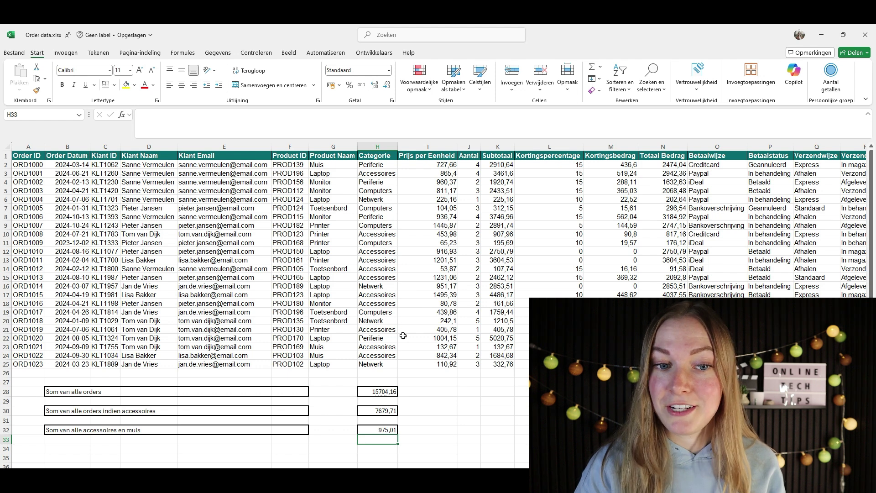
left_click(447, 348)
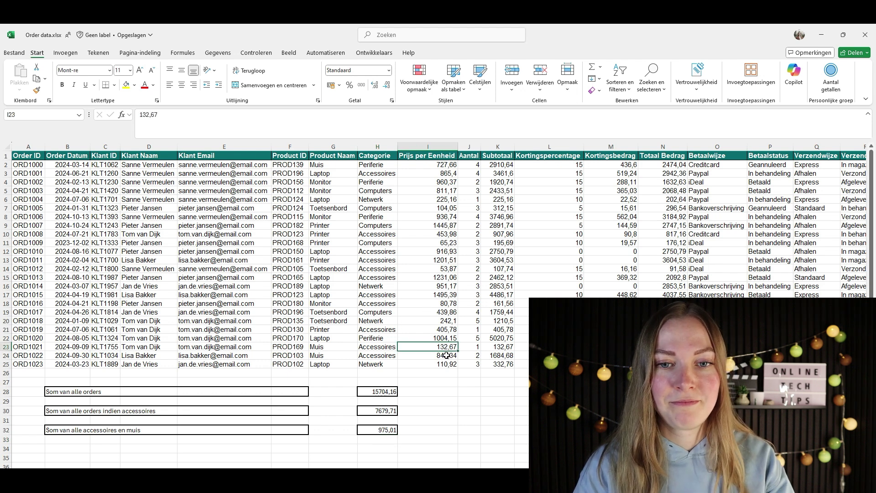
left_click(446, 355, "ctrl")
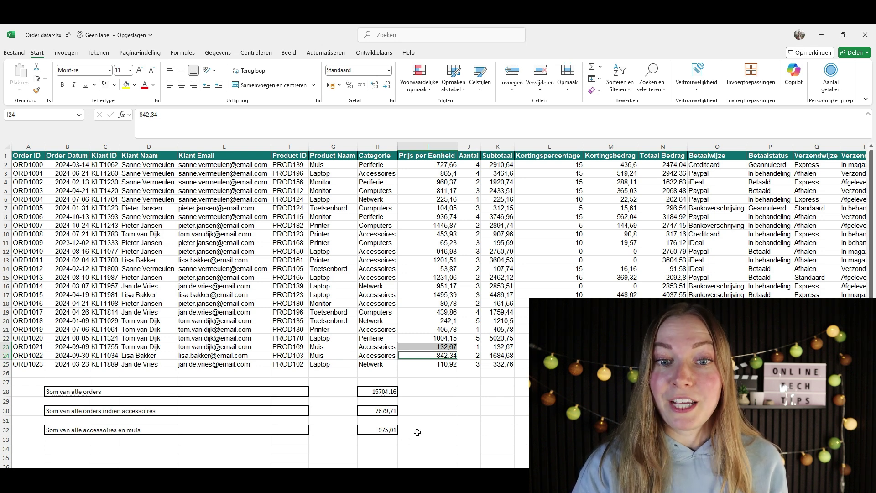
left_click(427, 395)
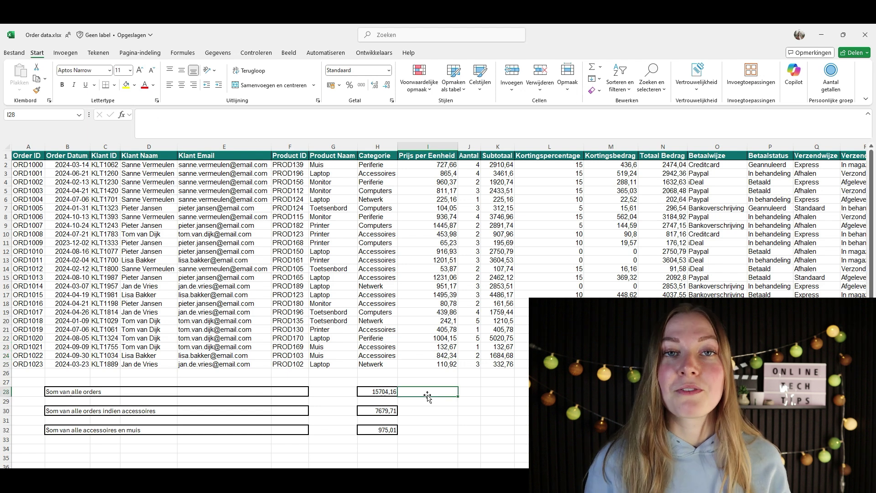